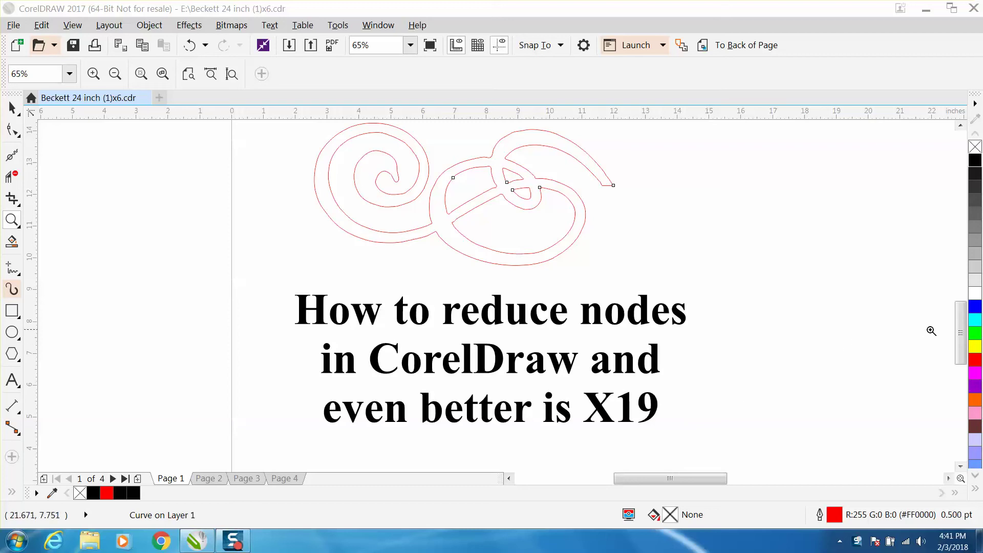
Step: Select all the swirl's nodes and apply Curve smoothness 20, cutting 253 nodes to 38
{"action": "left_click_drag", "start_coordinate": [961, 341], "coordinate": [961, 336]}
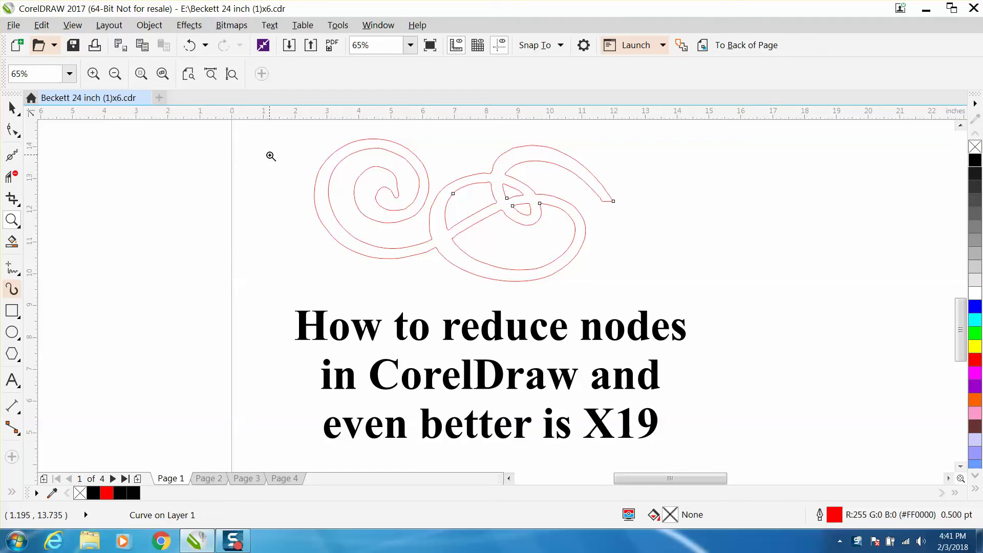
{"action": "left_click", "coordinate": [12, 130]}
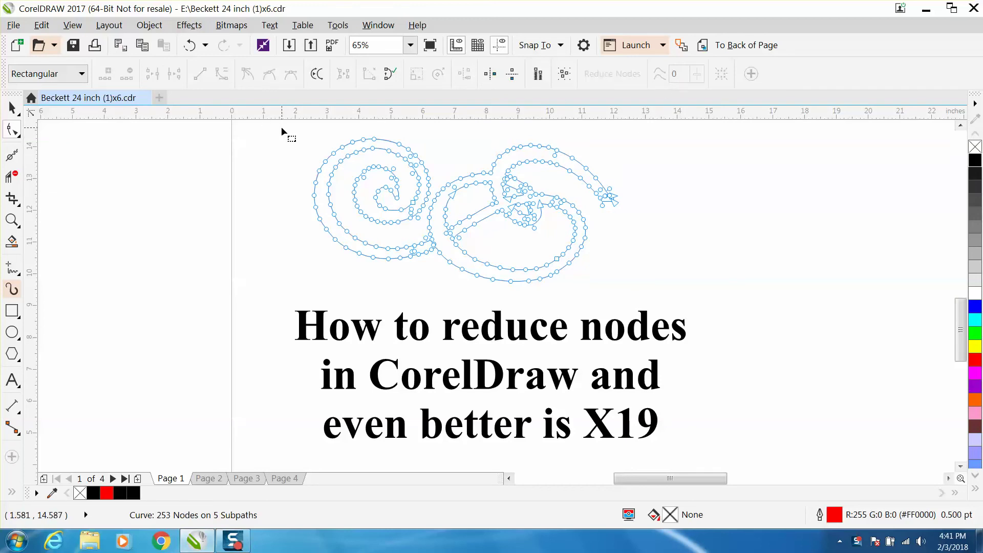
{"action": "left_click_drag", "start_coordinate": [295, 177], "coordinate": [644, 290]}
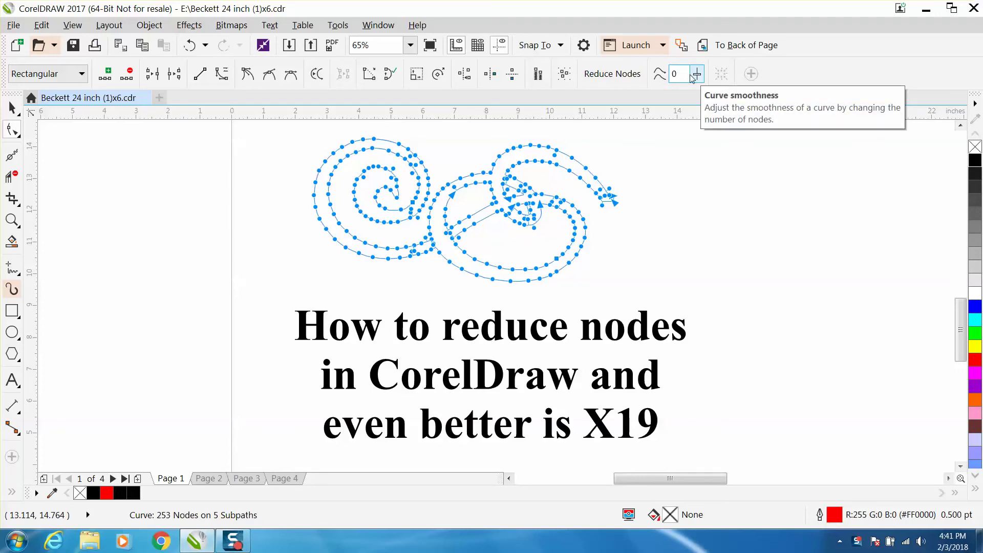
{"action": "type", "text": "20"}
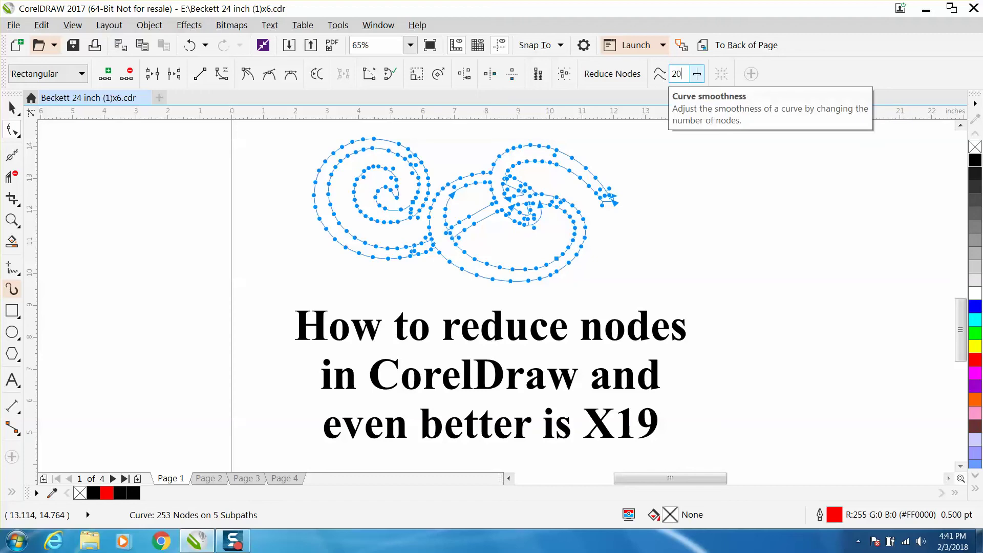
{"action": "key", "text": "Return"}
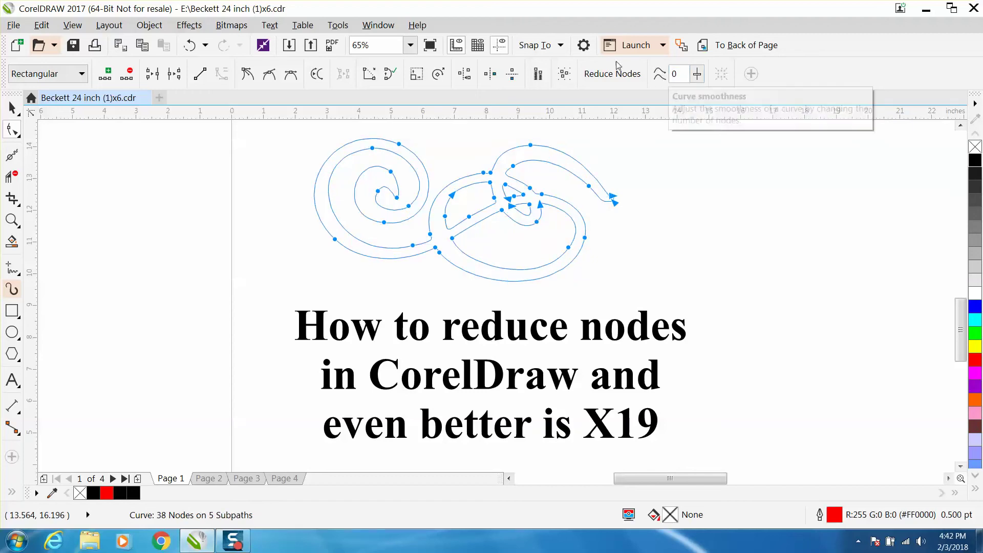
Step: Undo the reduction and try a Curve smoothness of 18 with the slider
{"action": "left_click", "coordinate": [189, 45]}
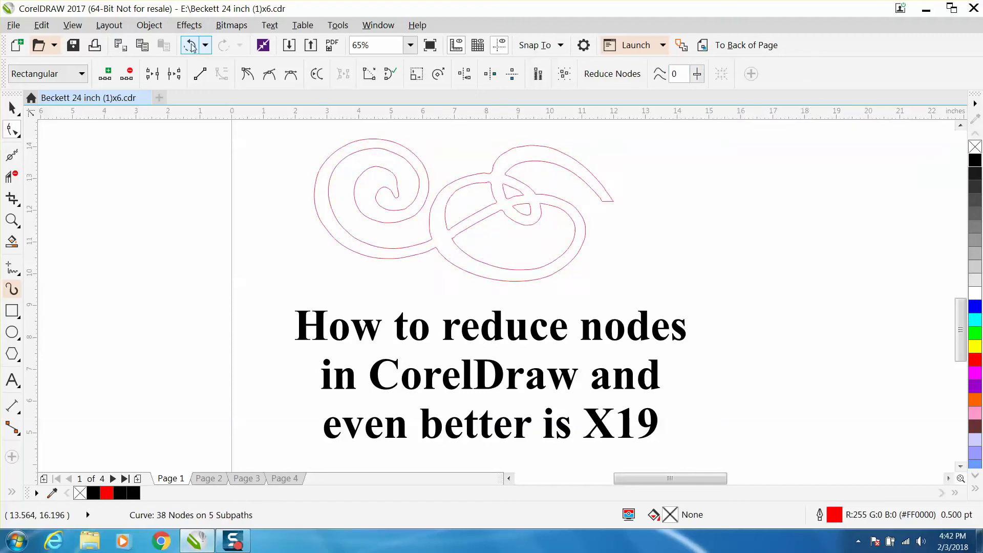
{"action": "left_click", "coordinate": [696, 76]}
{"action": "left_click_drag", "start_coordinate": [699, 97], "coordinate": [730, 97]}
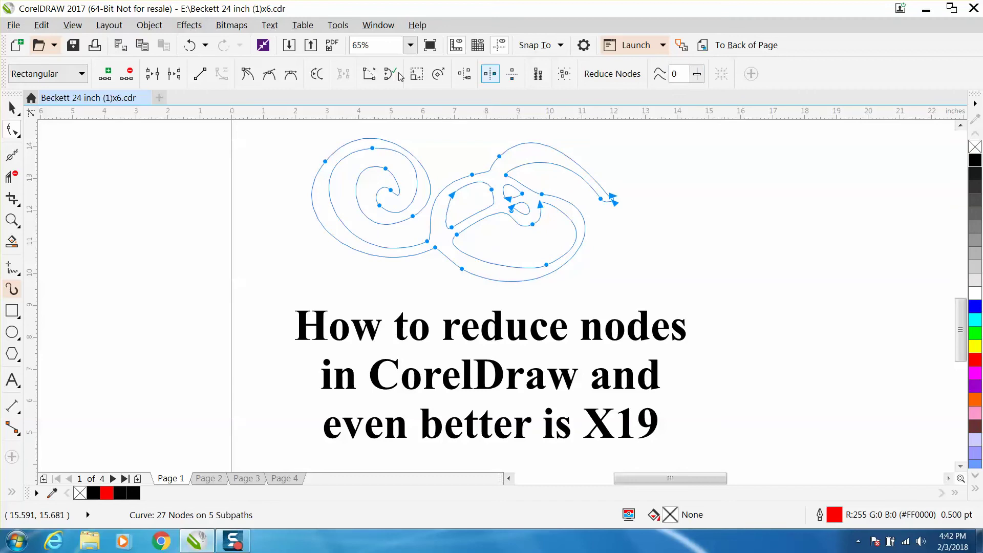
Step: Undo again, reapply smoothness 20 for 38 nodes, then undo back to 253 nodes
{"action": "left_click", "coordinate": [190, 46]}
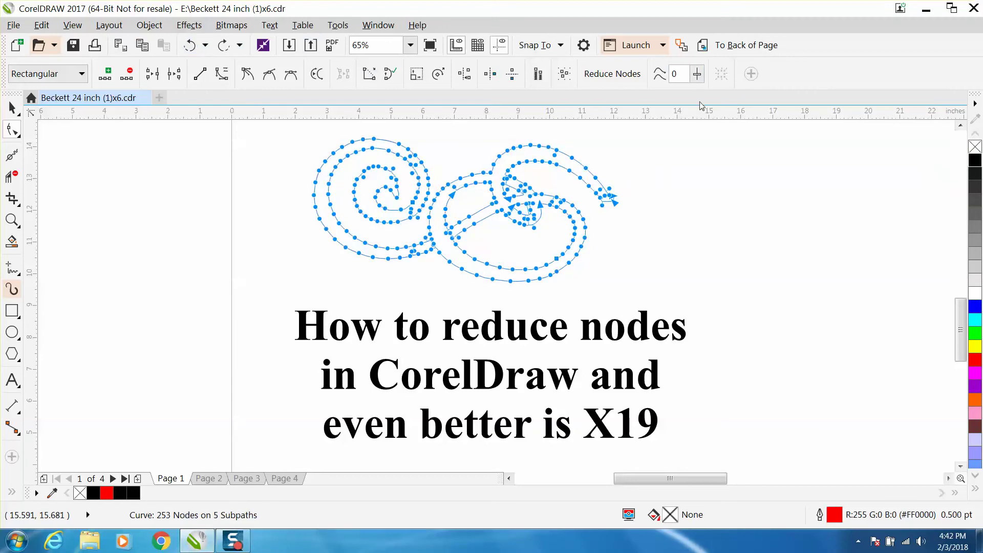
{"action": "type", "text": "20"}
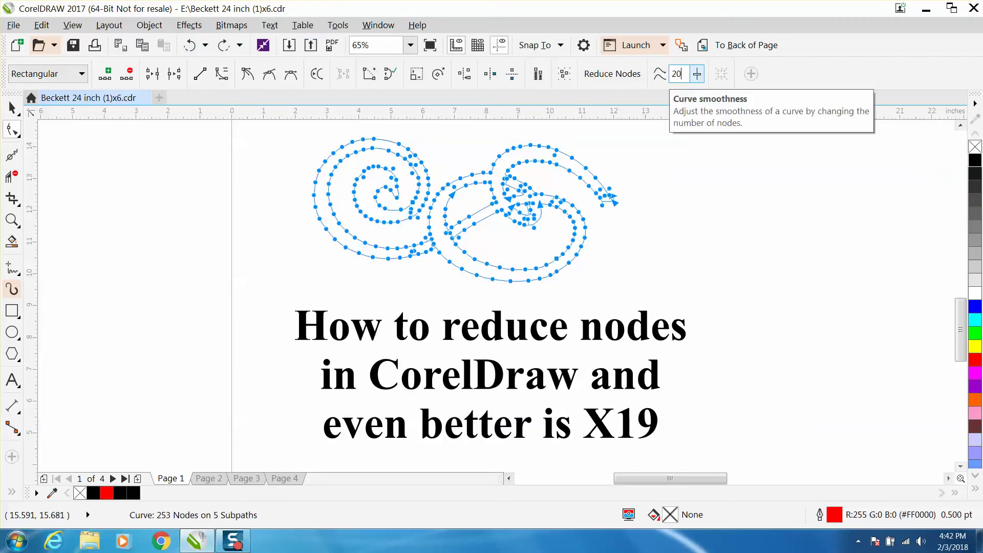
{"action": "key", "text": "Return"}
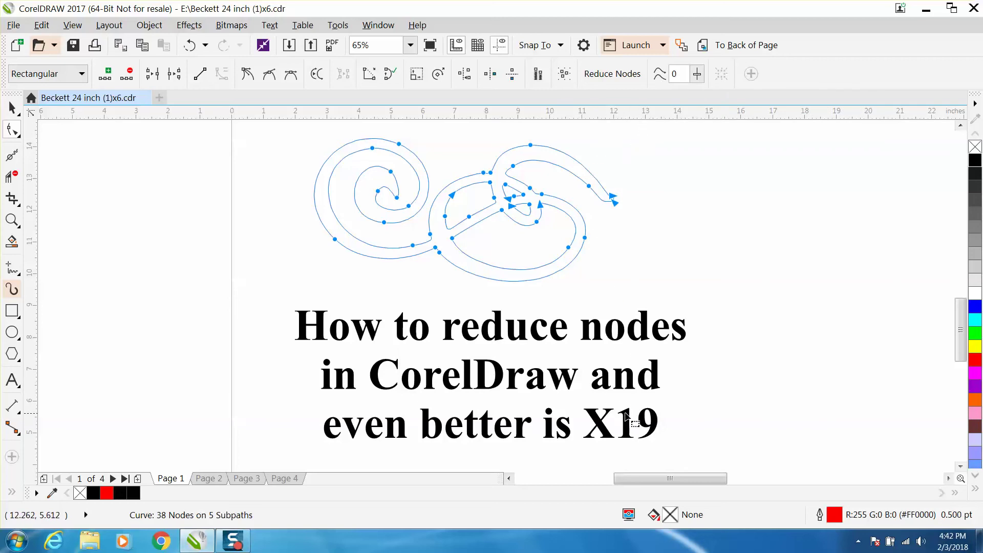
{"action": "left_click", "coordinate": [189, 45]}
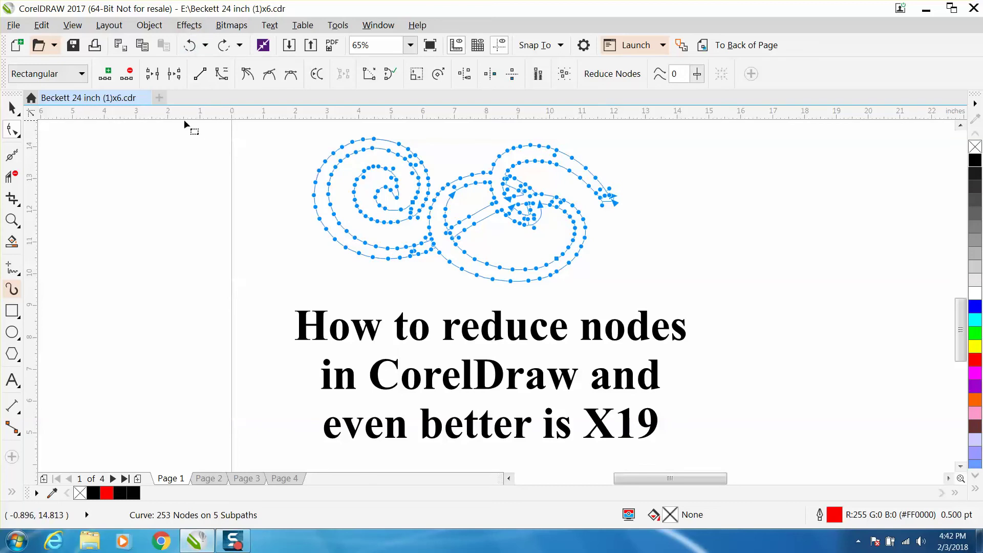
Step: Set the Smooth tool's brush size to 1.0"
{"action": "left_click", "coordinate": [12, 155]}
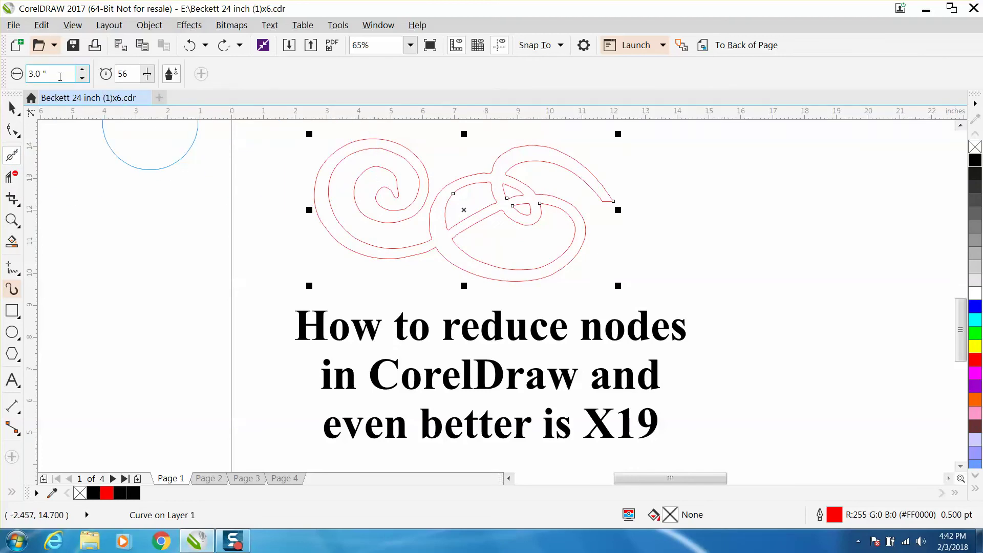
{"action": "left_click_drag", "start_coordinate": [60, 76], "coordinate": [2, 74]}
{"action": "type", "text": "1"}
{"action": "key", "text": "Return"}
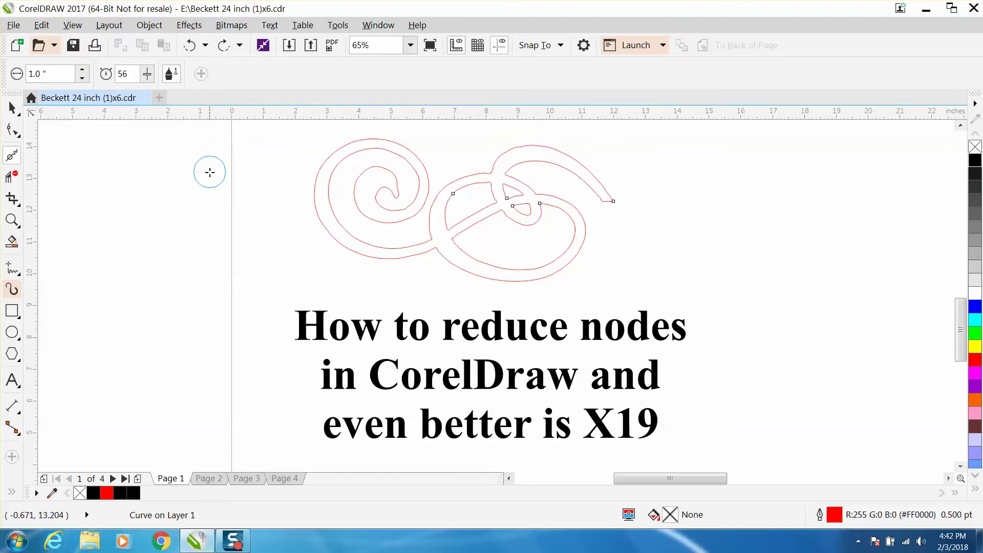
Step: Brush along the swirl's outer left edge, reducing the curve to 229 nodes
{"action": "left_click", "coordinate": [320, 170]}
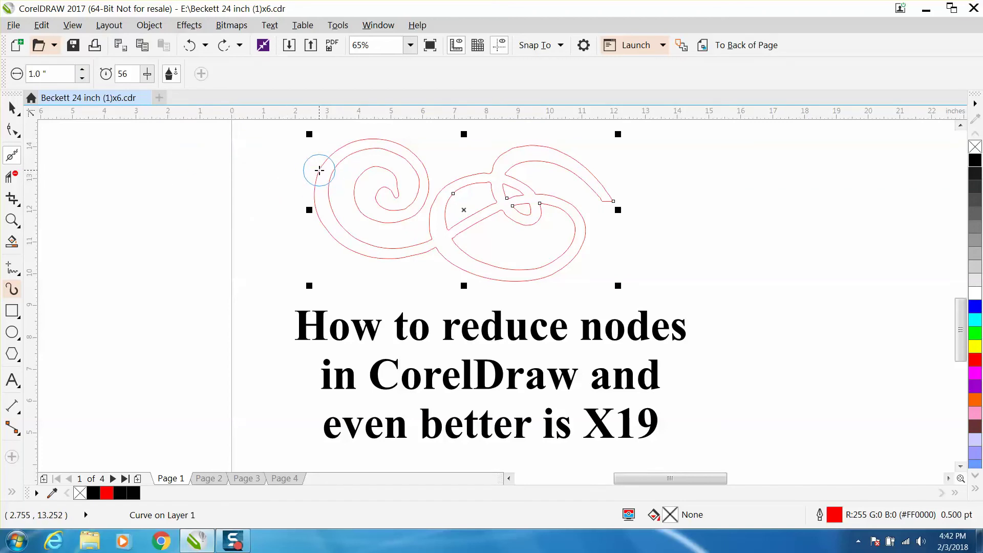
{"action": "mouse_move", "coordinate": [319, 169]}
{"action": "left_mouse_down"}
{"action": "mouse_move", "coordinate": [320, 221]}
{"action": "mouse_move", "coordinate": [333, 237]}
{"action": "mouse_move", "coordinate": [402, 245]}
{"action": "left_mouse_up"}
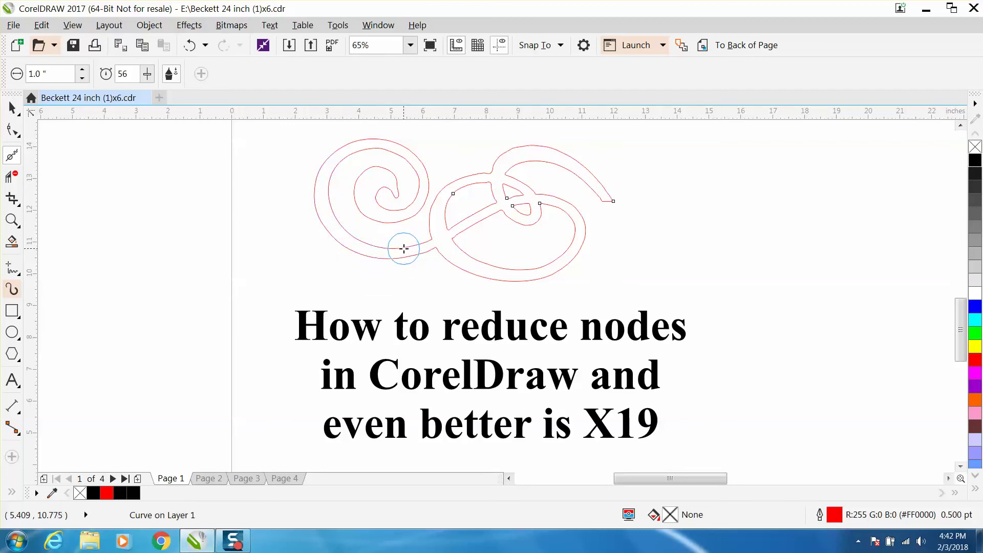
{"action": "left_click", "coordinate": [13, 130]}
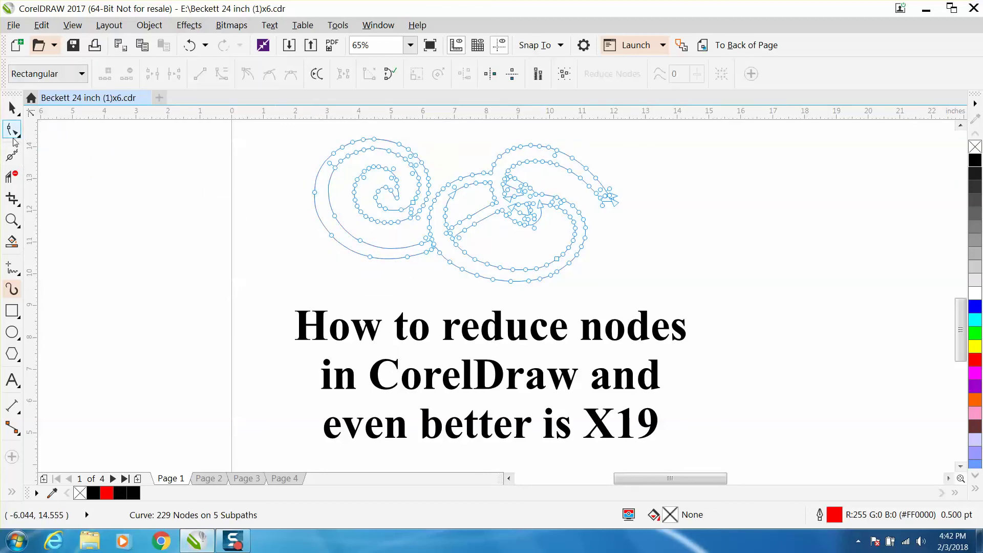
Step: Set the Smooth brush size to 2.0" and confirm the swirl still shows 229 nodes
{"action": "left_click", "coordinate": [11, 154]}
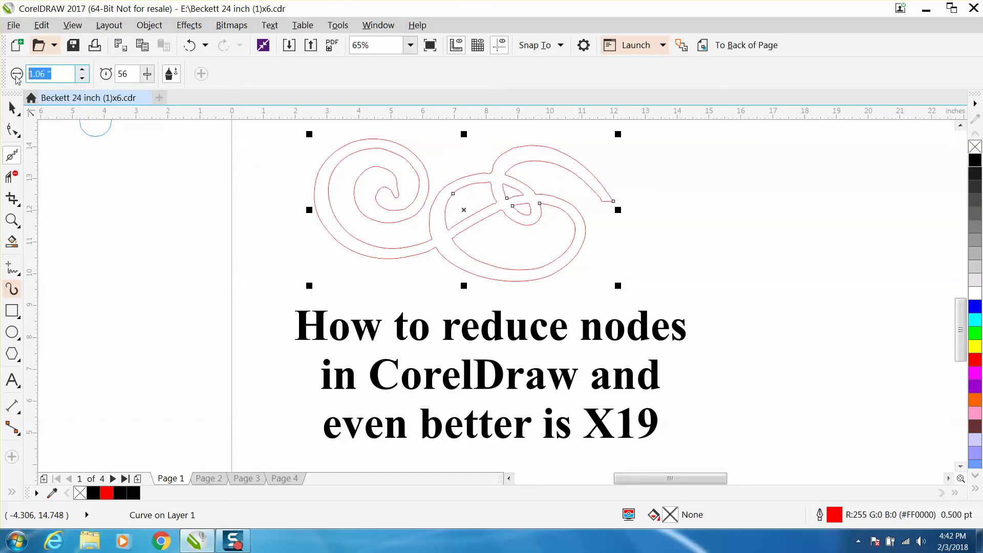
{"action": "type", "text": "2"}
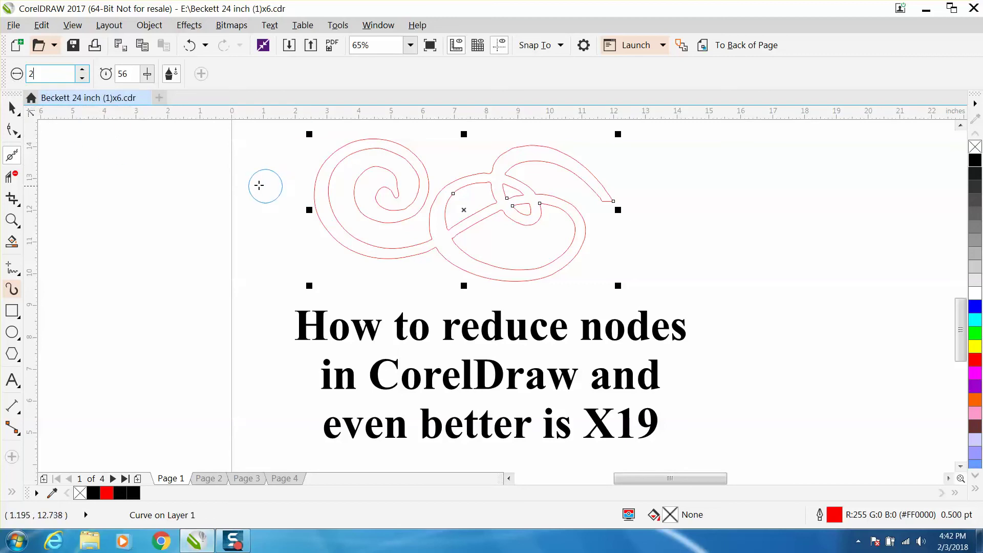
{"action": "left_click", "coordinate": [255, 184]}
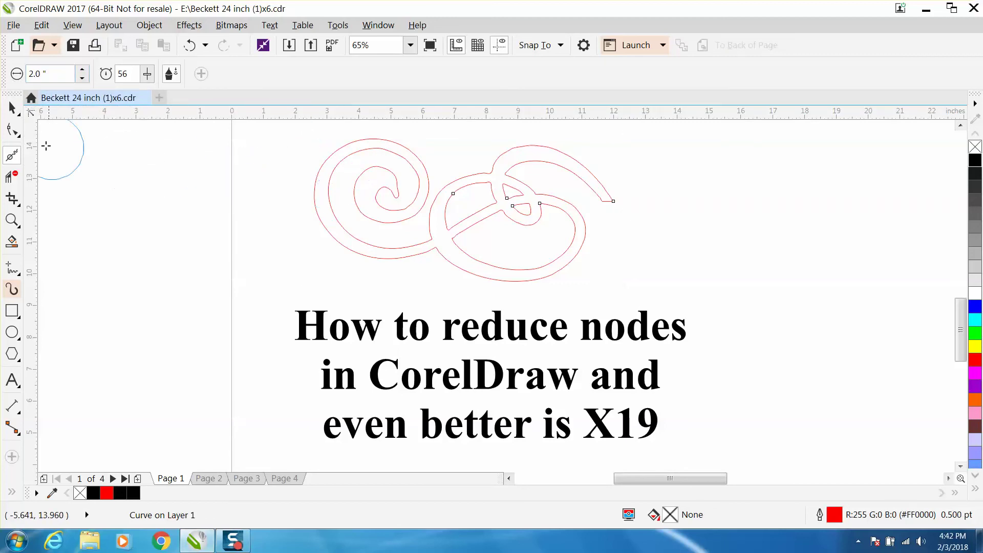
{"action": "left_click", "coordinate": [12, 130]}
{"action": "left_click", "coordinate": [340, 158]}
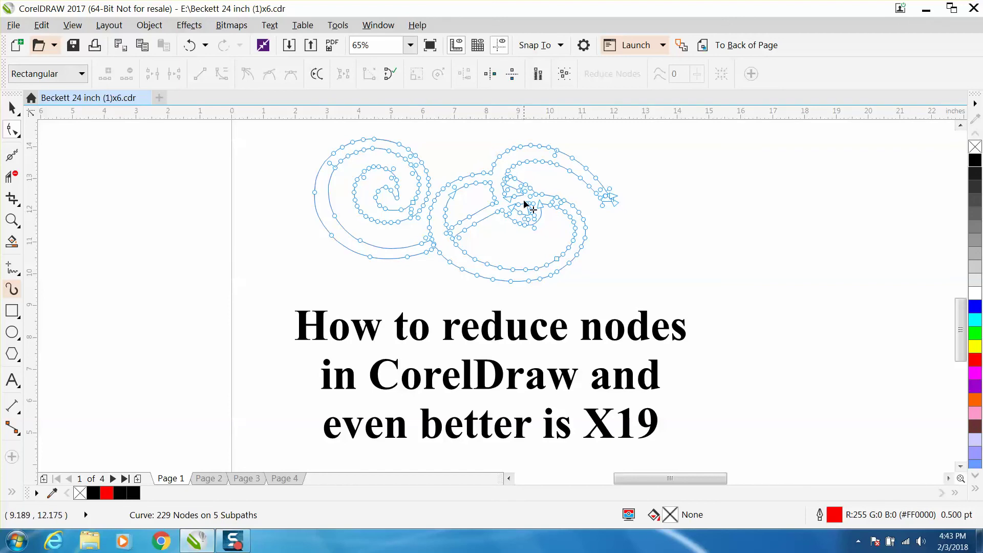
Step: Brush over the swirl's left spiral and middle loops with the Smooth tool, then undo the last stroke
{"action": "left_click", "coordinate": [17, 151]}
{"action": "mouse_move", "coordinate": [307, 157]}
{"action": "left_mouse_down"}
{"action": "mouse_move", "coordinate": [373, 154]}
{"action": "mouse_move", "coordinate": [406, 165]}
{"action": "mouse_move", "coordinate": [403, 207]}
{"action": "mouse_move", "coordinate": [373, 204]}
{"action": "mouse_move", "coordinate": [371, 190]}
{"action": "mouse_move", "coordinate": [404, 207]}
{"action": "left_mouse_up"}
{"action": "mouse_move", "coordinate": [434, 244]}
{"action": "left_mouse_down"}
{"action": "mouse_move", "coordinate": [430, 220]}
{"action": "mouse_move", "coordinate": [450, 188]}
{"action": "mouse_move", "coordinate": [520, 188]}
{"action": "mouse_move", "coordinate": [503, 178]}
{"action": "mouse_move", "coordinate": [517, 163]}
{"action": "mouse_move", "coordinate": [583, 172]}
{"action": "mouse_move", "coordinate": [614, 208]}
{"action": "mouse_move", "coordinate": [563, 205]}
{"action": "mouse_move", "coordinate": [590, 229]}
{"action": "mouse_move", "coordinate": [576, 271]}
{"action": "mouse_move", "coordinate": [543, 285]}
{"action": "mouse_move", "coordinate": [473, 273]}
{"action": "mouse_move", "coordinate": [515, 215]}
{"action": "mouse_move", "coordinate": [509, 205]}
{"action": "mouse_move", "coordinate": [526, 221]}
{"action": "mouse_move", "coordinate": [536, 204]}
{"action": "mouse_move", "coordinate": [529, 195]}
{"action": "mouse_move", "coordinate": [560, 249]}
{"action": "mouse_move", "coordinate": [455, 234]}
{"action": "mouse_move", "coordinate": [298, 263]}
{"action": "left_mouse_up"}
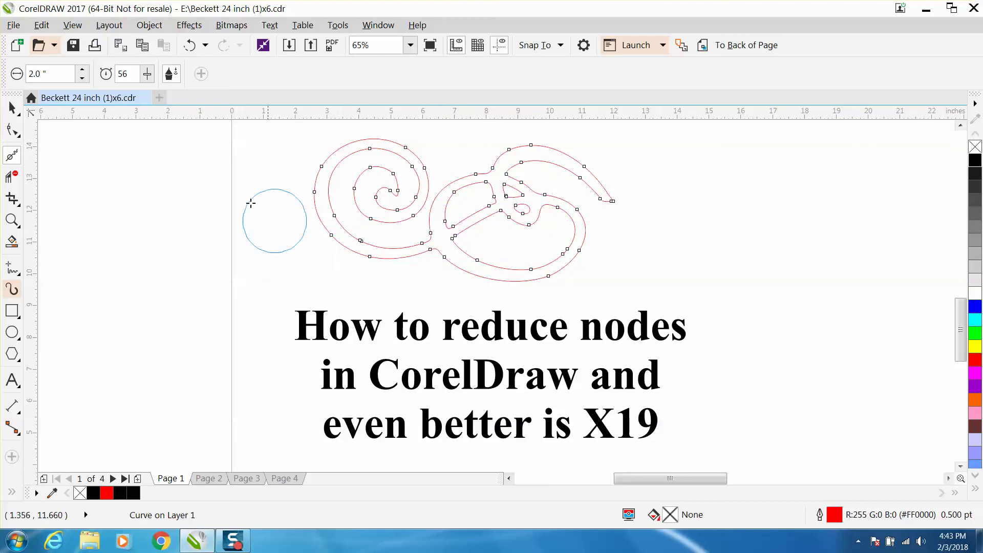
{"action": "left_click", "coordinate": [190, 46]}
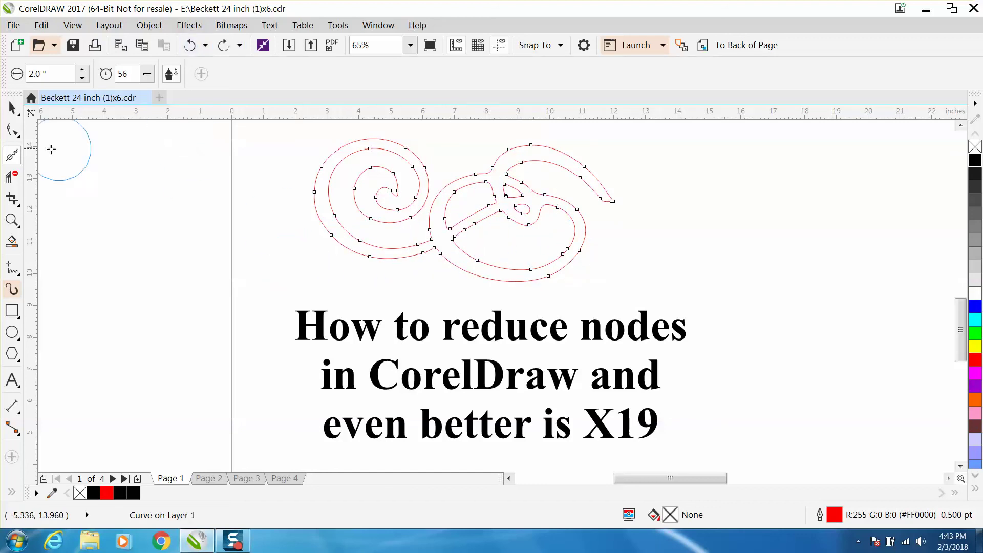
Step: Zoom in on the middle junction and brush its sharp corners into rounded curves
{"action": "left_click", "coordinate": [12, 220]}
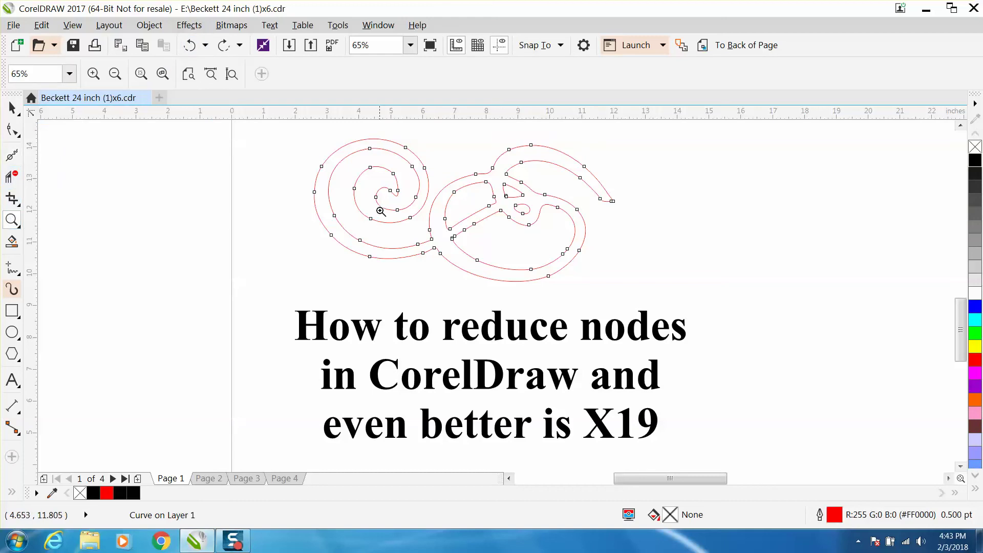
{"action": "left_click_drag", "start_coordinate": [488, 290], "coordinate": [491, 294]}
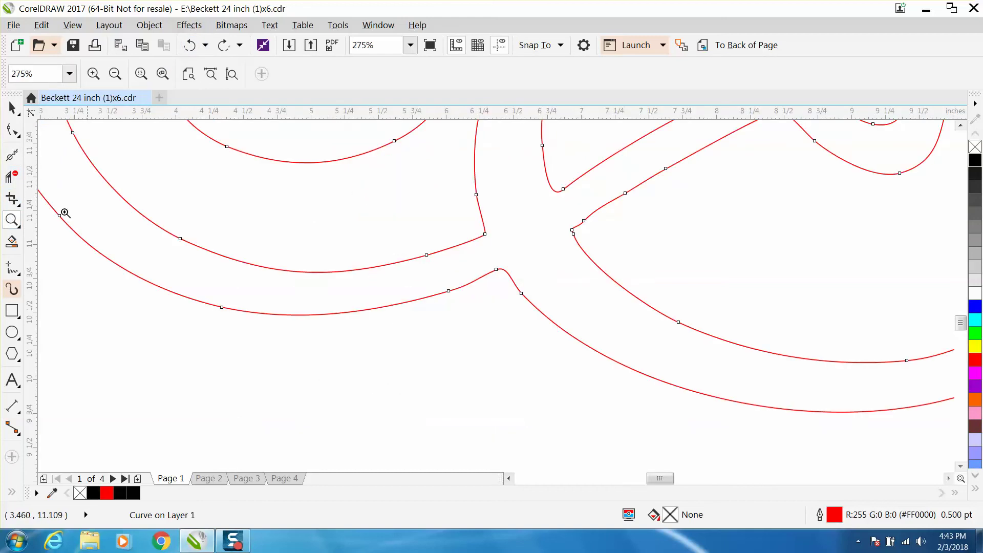
{"action": "left_click", "coordinate": [12, 155]}
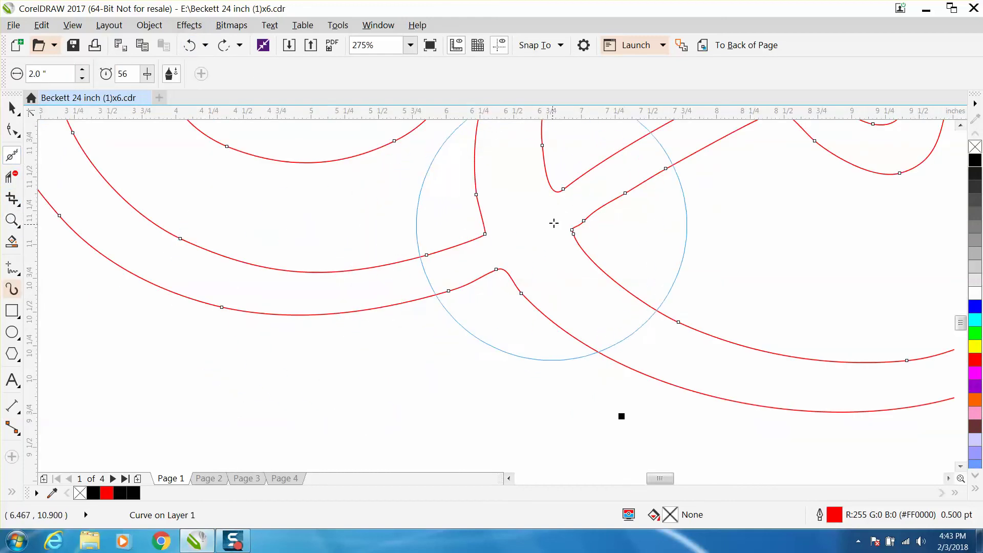
{"action": "mouse_move", "coordinate": [554, 223]}
{"action": "left_mouse_down"}
{"action": "mouse_move", "coordinate": [590, 210]}
{"action": "mouse_move", "coordinate": [560, 218]}
{"action": "mouse_move", "coordinate": [493, 271]}
{"action": "mouse_move", "coordinate": [464, 328]}
{"action": "mouse_move", "coordinate": [416, 384]}
{"action": "left_mouse_up"}
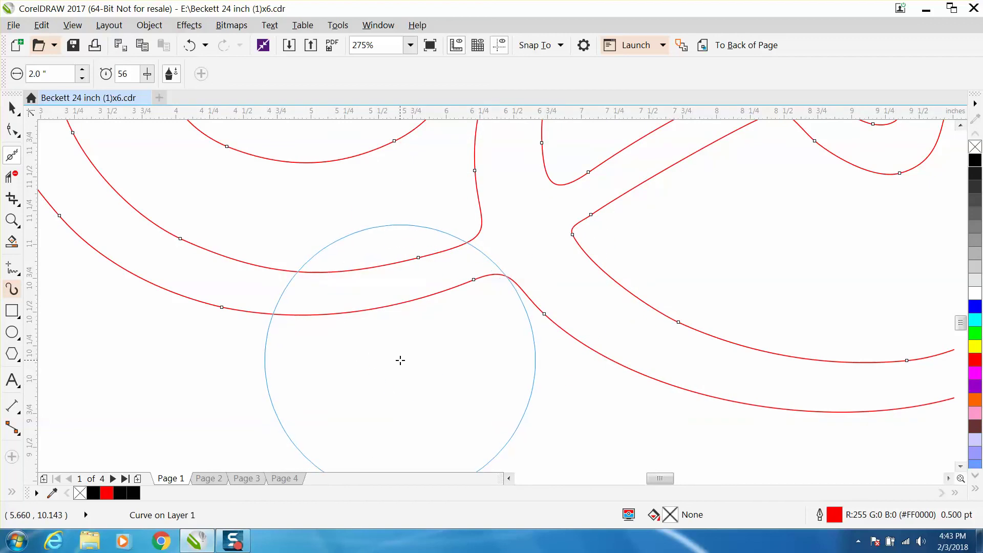
Step: Zoom out and undo the recent Smooth strokes from the Undo list
{"action": "scroll", "coordinate": [400, 360], "scroll_direction": "down", "scroll_amount": 3}
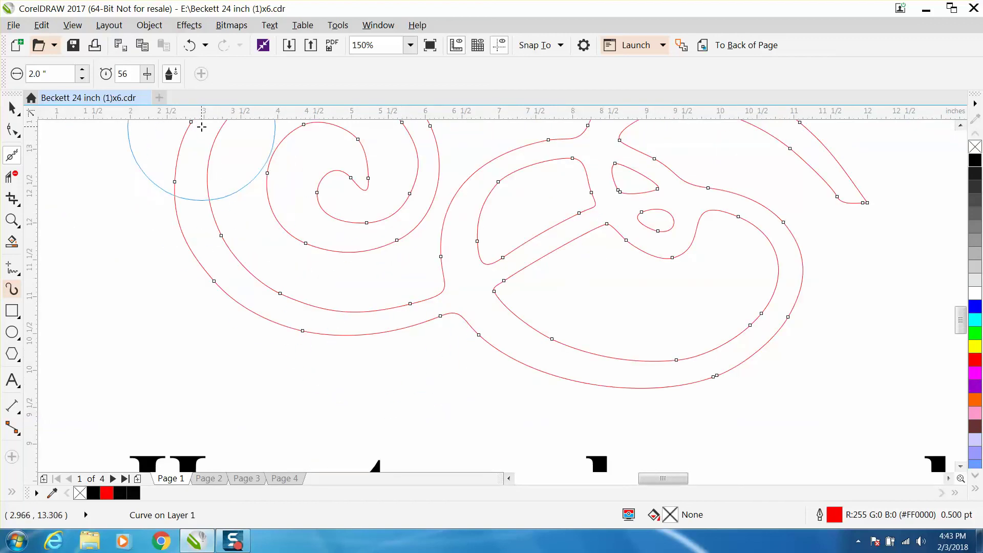
{"action": "left_click", "coordinate": [204, 46]}
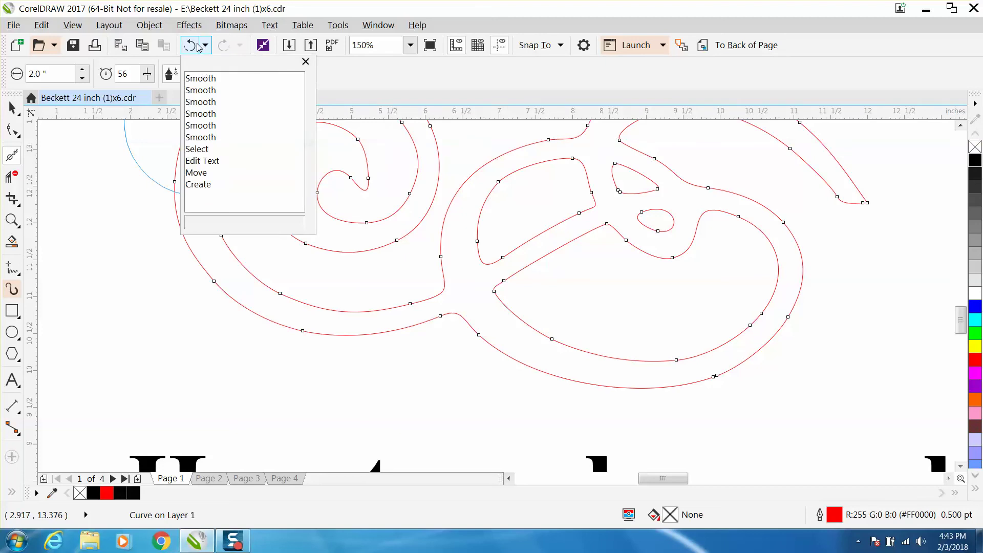
{"action": "left_click", "coordinate": [197, 47]}
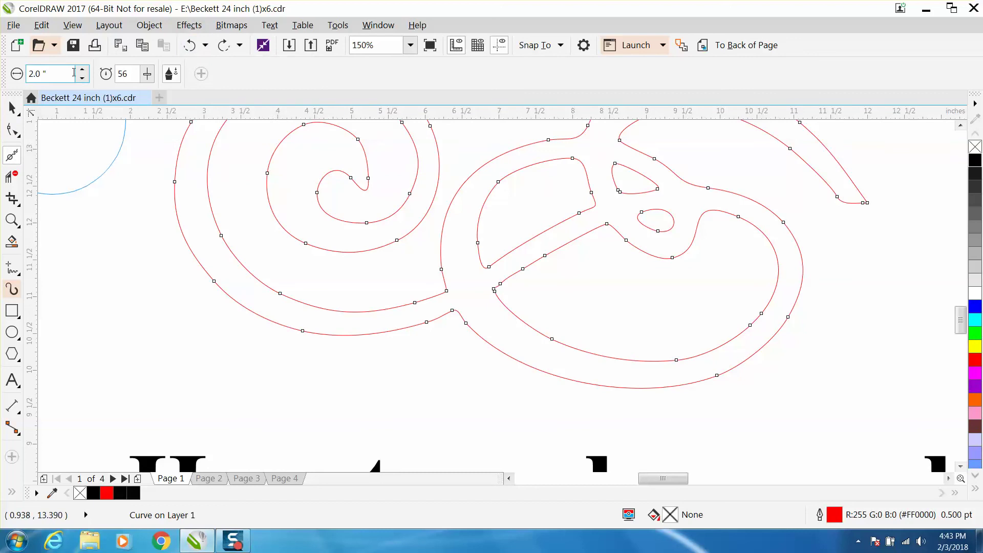
Step: Shrink the Smooth brush to 0.5" and smooth the lower curve near the junction
{"action": "type", "text": ".5"}
{"action": "key", "text": "Return"}
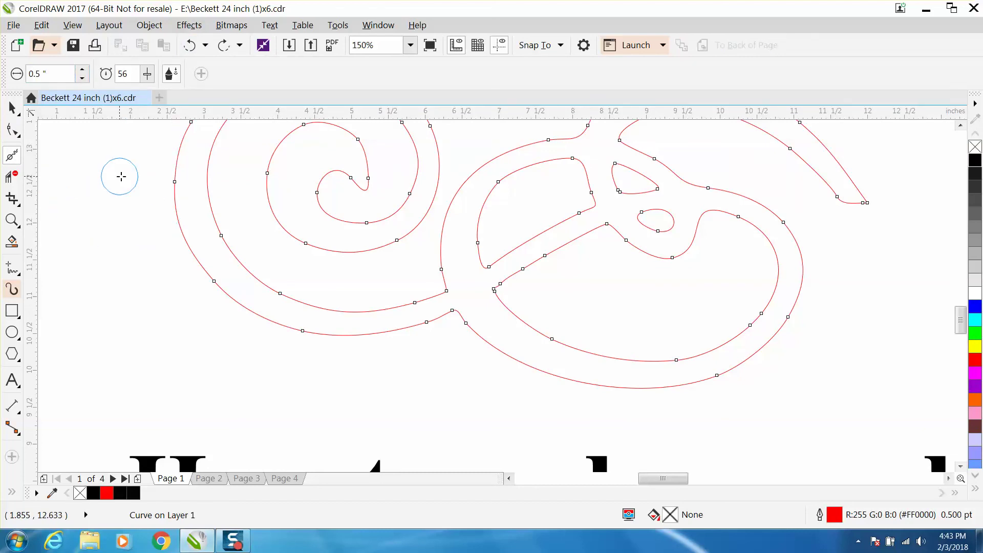
{"action": "mouse_move", "coordinate": [393, 267]}
{"action": "left_mouse_down"}
{"action": "mouse_move", "coordinate": [432, 287]}
{"action": "mouse_move", "coordinate": [413, 305]}
{"action": "mouse_move", "coordinate": [345, 306]}
{"action": "mouse_move", "coordinate": [233, 272]}
{"action": "mouse_move", "coordinate": [244, 270]}
{"action": "left_mouse_up"}
Step: Inspect the nodes, then smooth the lower inner curve and where the two loops meet
{"action": "left_click", "coordinate": [12, 130]}
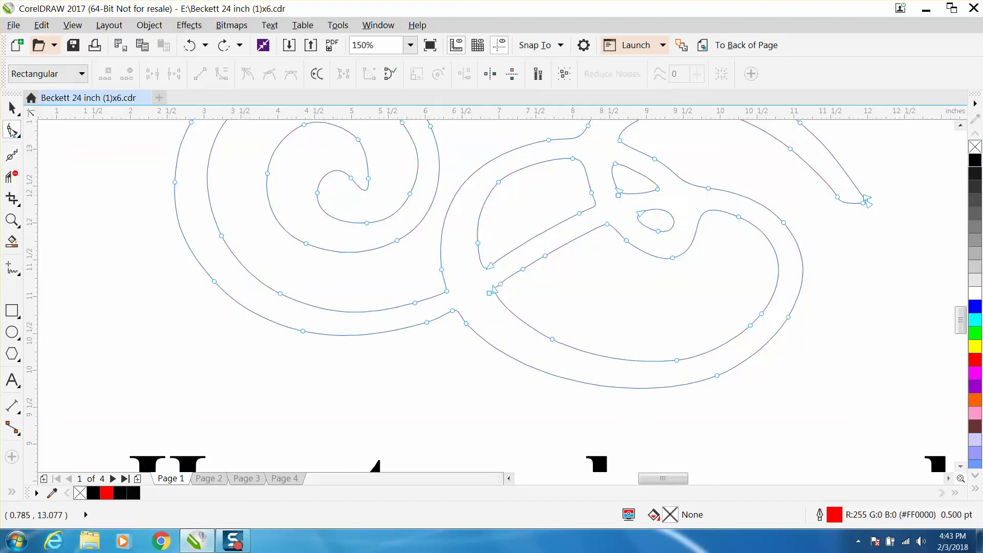
{"action": "left_click", "coordinate": [12, 154]}
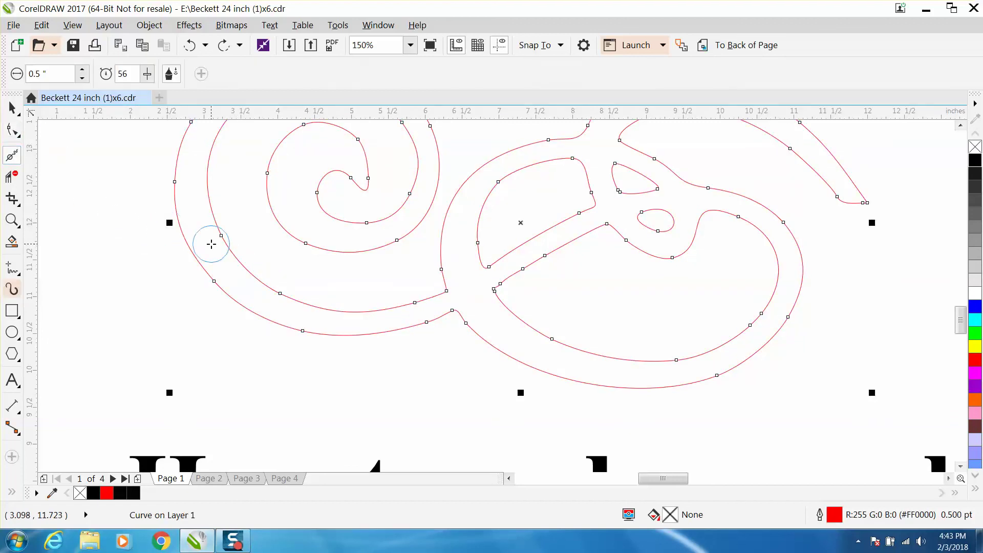
{"action": "mouse_move", "coordinate": [241, 271]}
{"action": "left_mouse_down"}
{"action": "mouse_move", "coordinate": [337, 300]}
{"action": "mouse_move", "coordinate": [406, 298]}
{"action": "mouse_move", "coordinate": [417, 318]}
{"action": "mouse_move", "coordinate": [307, 325]}
{"action": "mouse_move", "coordinate": [225, 281]}
{"action": "mouse_move", "coordinate": [344, 309]}
{"action": "left_mouse_up"}
{"action": "mouse_move", "coordinate": [467, 299]}
{"action": "left_mouse_down"}
{"action": "mouse_move", "coordinate": [486, 285]}
{"action": "mouse_move", "coordinate": [462, 316]}
{"action": "mouse_move", "coordinate": [421, 326]}
{"action": "left_mouse_up"}
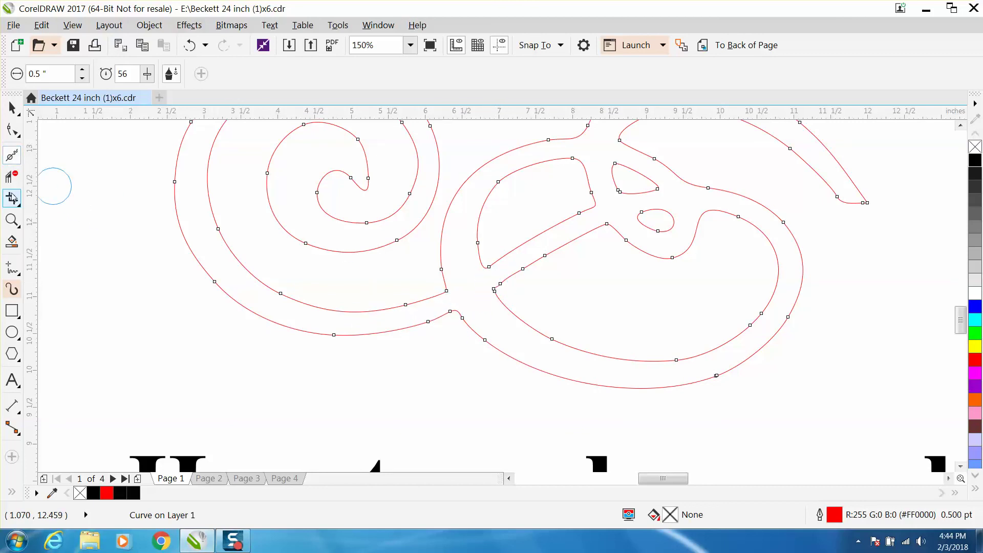
Step: Zoom in on the junction bump and add a node at its peak, bringing the total to 72
{"action": "left_click", "coordinate": [12, 220]}
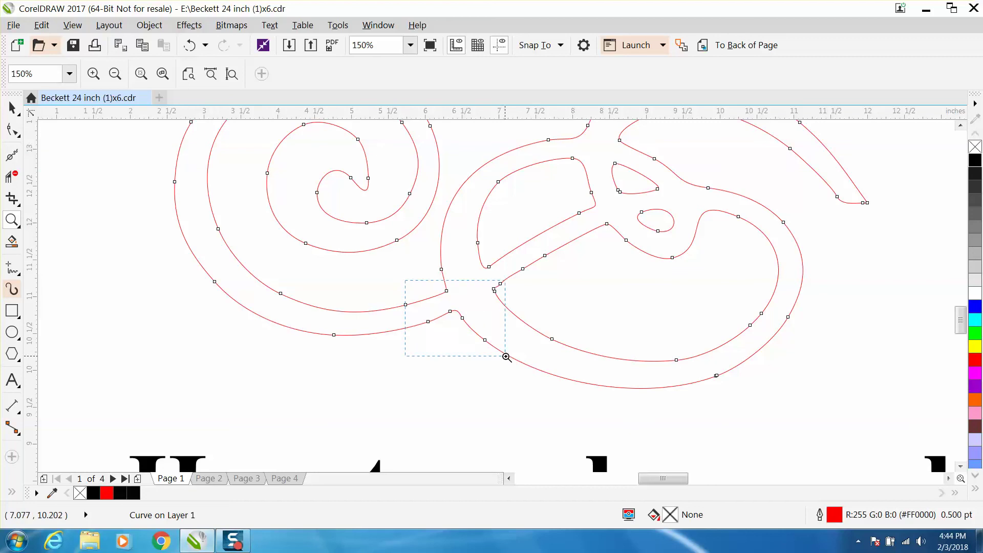
{"action": "left_click_drag", "start_coordinate": [506, 357], "coordinate": [505, 356]}
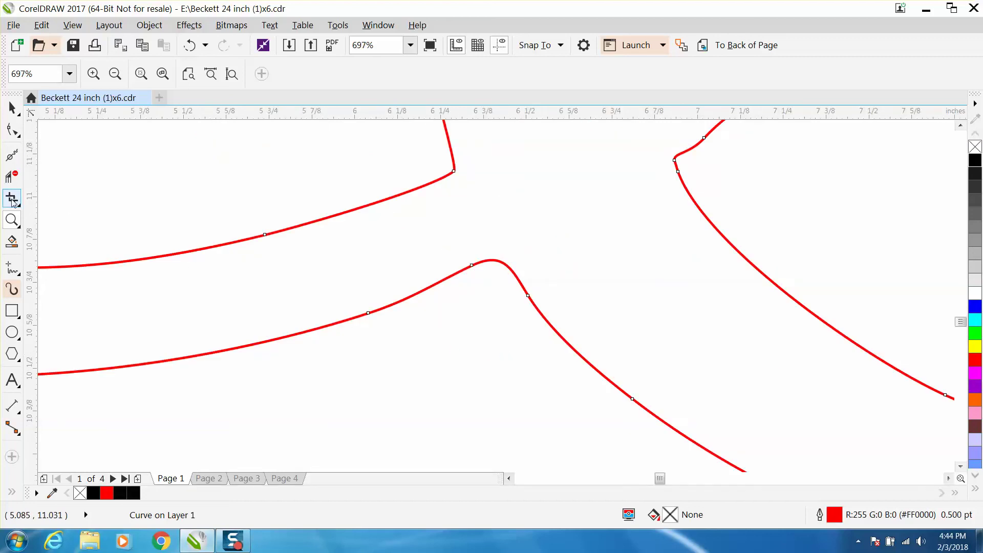
{"action": "left_click", "coordinate": [18, 138]}
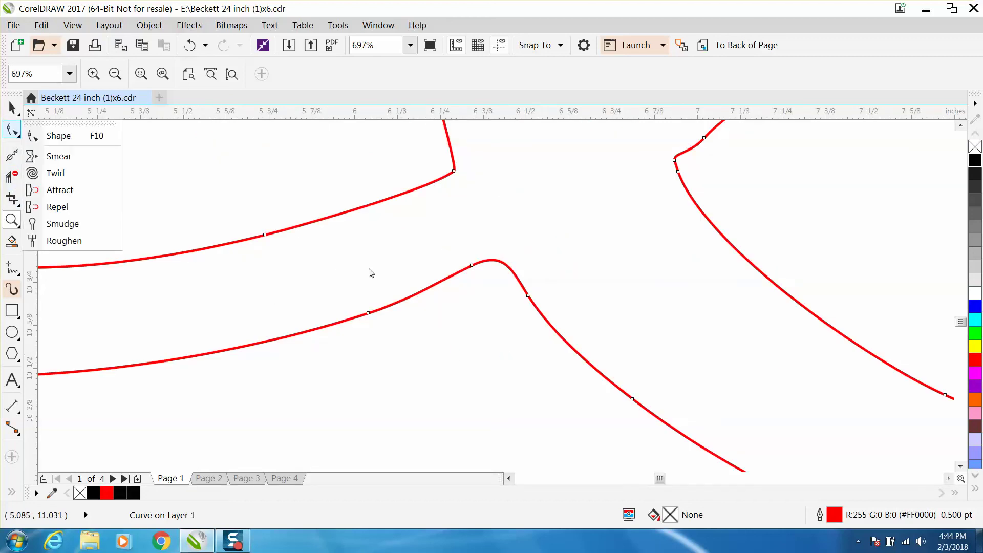
{"action": "left_click", "coordinate": [501, 263]}
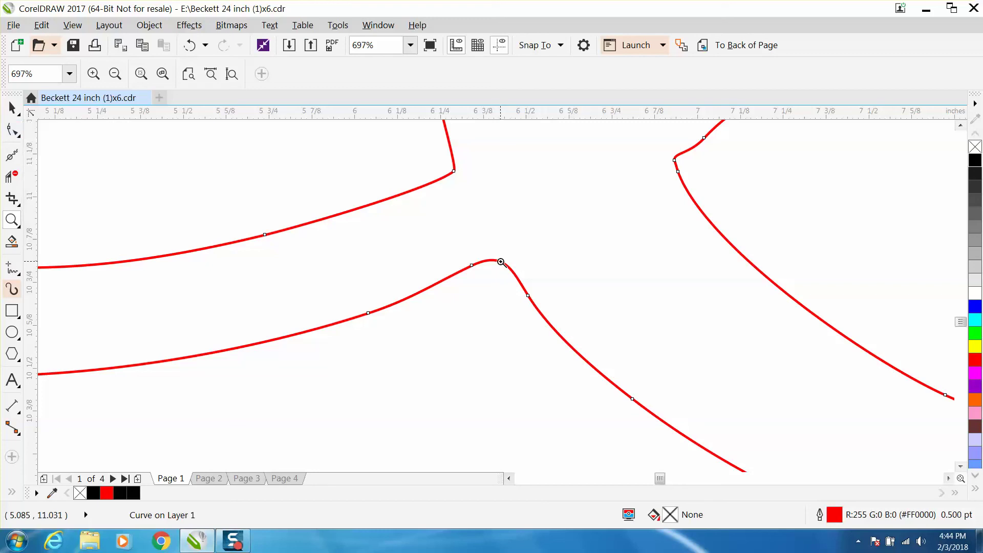
{"action": "left_click", "coordinate": [18, 134]}
{"action": "double_click", "coordinate": [496, 260]}
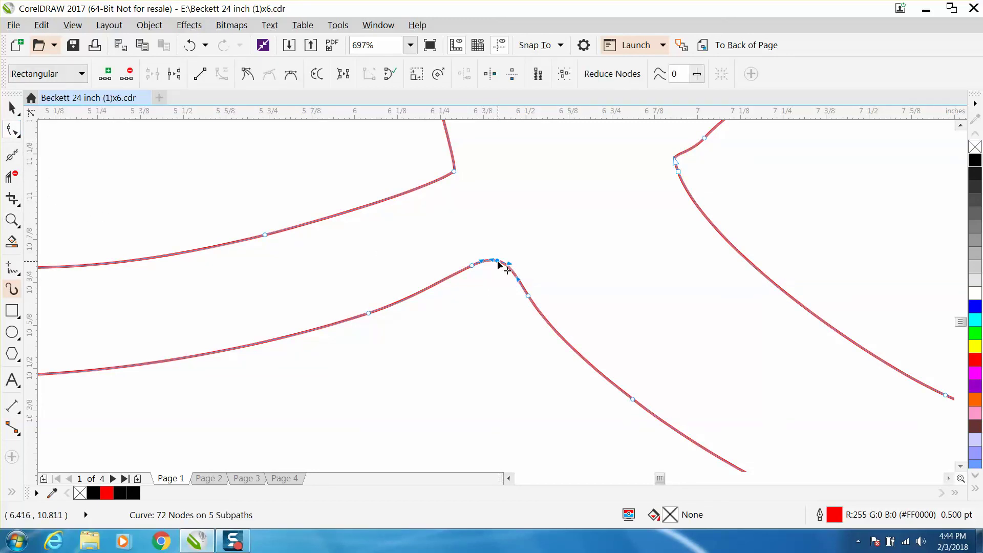
Step: Convert the peak node's segment To Line and delete the nodes on either side of it
{"action": "right_click", "coordinate": [498, 262]}
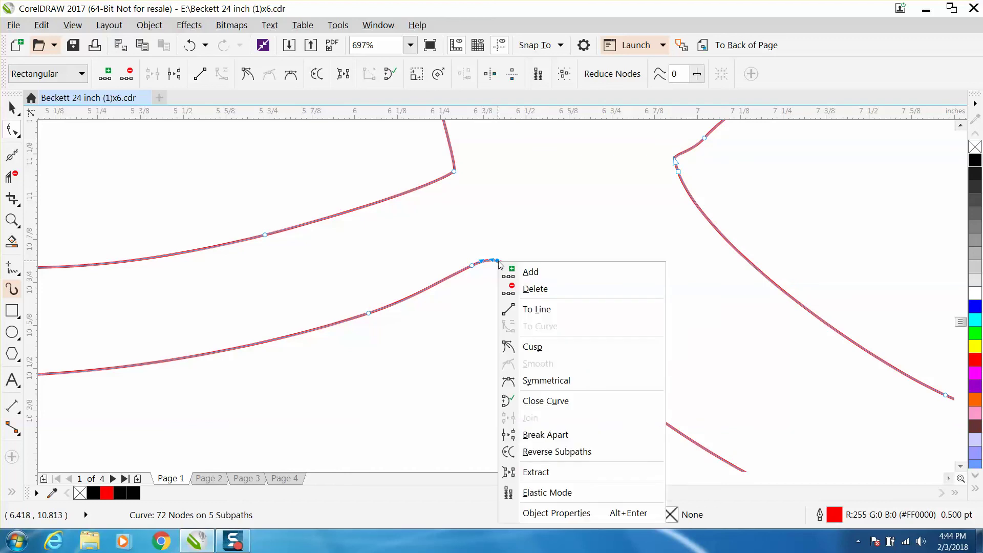
{"action": "left_click", "coordinate": [521, 309]}
{"action": "left_click", "coordinate": [472, 265]}
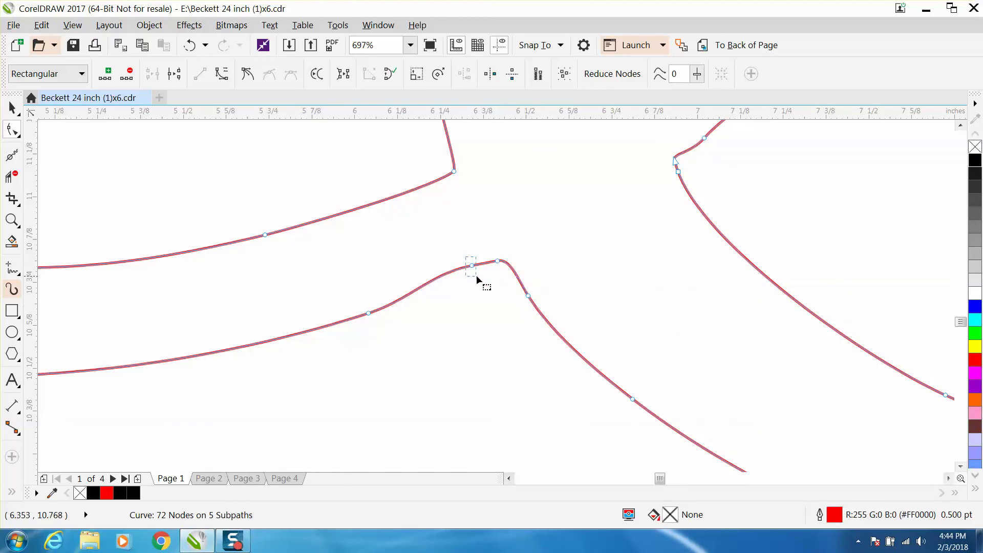
{"action": "key", "text": "Delete"}
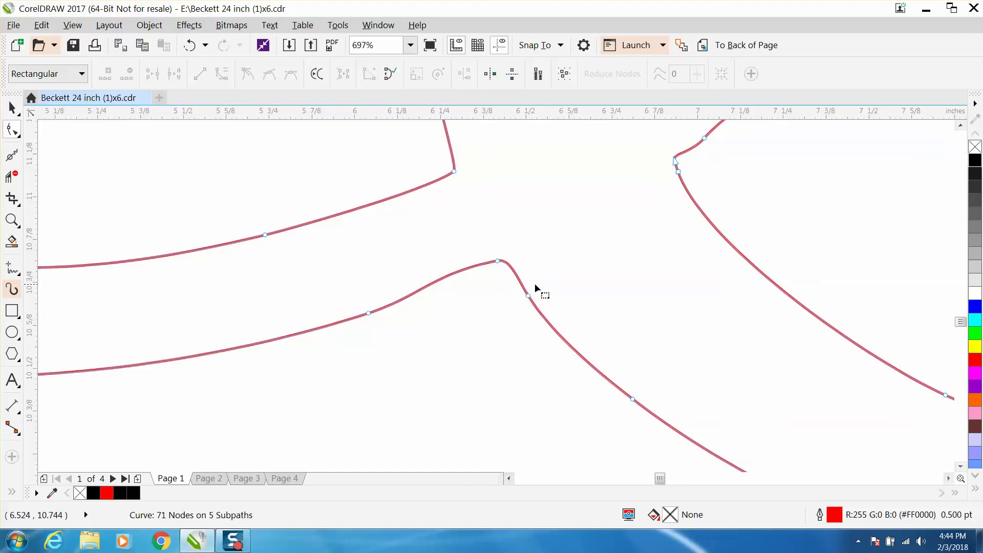
{"action": "left_click_drag", "start_coordinate": [514, 308], "coordinate": [515, 309]}
{"action": "key", "text": "Delete"}
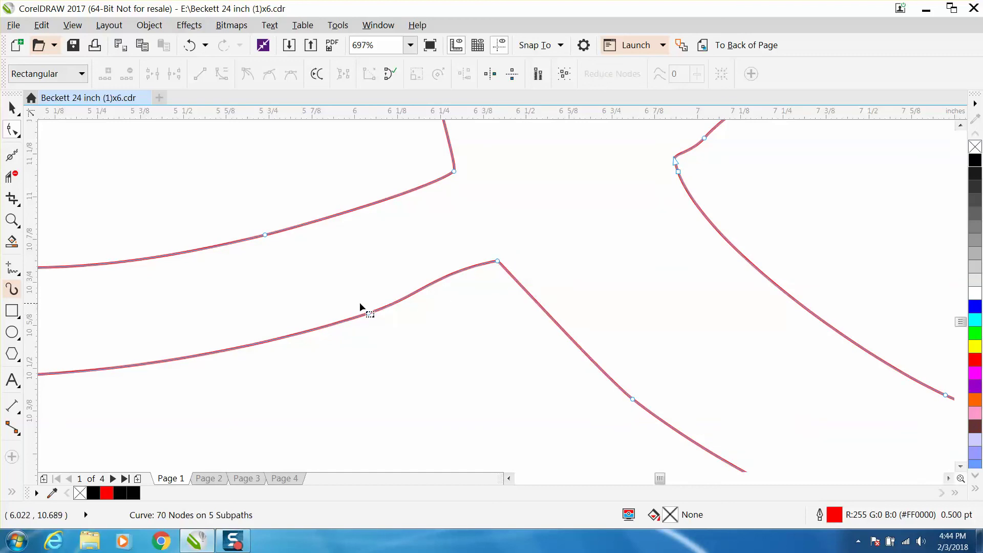
Step: Reshape the curve segment beside the peak, leaving the swirl at 70 nodes
{"action": "left_click", "coordinate": [497, 261]}
{"action": "left_click_drag", "start_coordinate": [436, 275], "coordinate": [444, 293]}
{"action": "scroll", "coordinate": [475, 317], "scroll_direction": "down", "scroll_amount": 2}
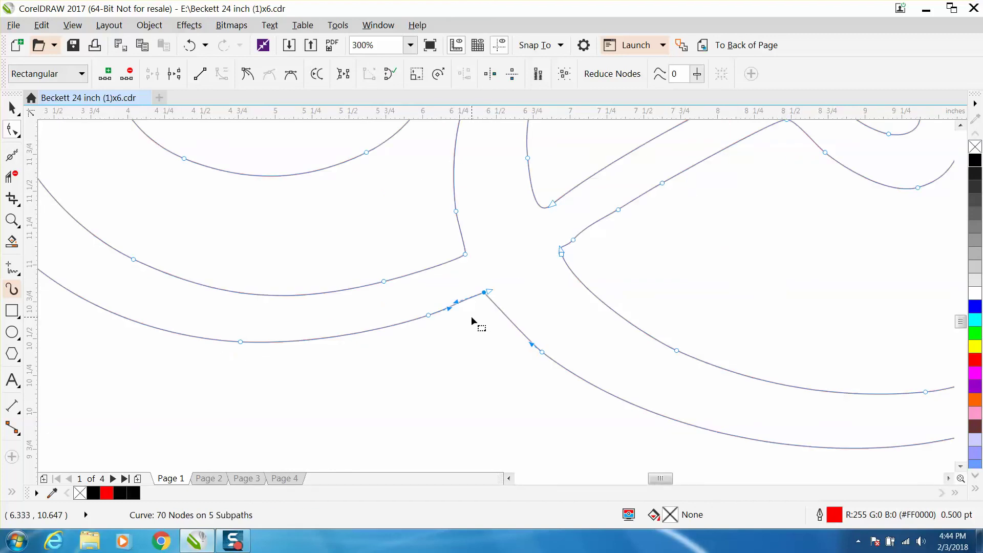
Step: Zoom out to 75% so the whole red swirl and the title below fit on screen
{"action": "scroll", "coordinate": [470, 316], "scroll_direction": "down", "scroll_amount": 2}
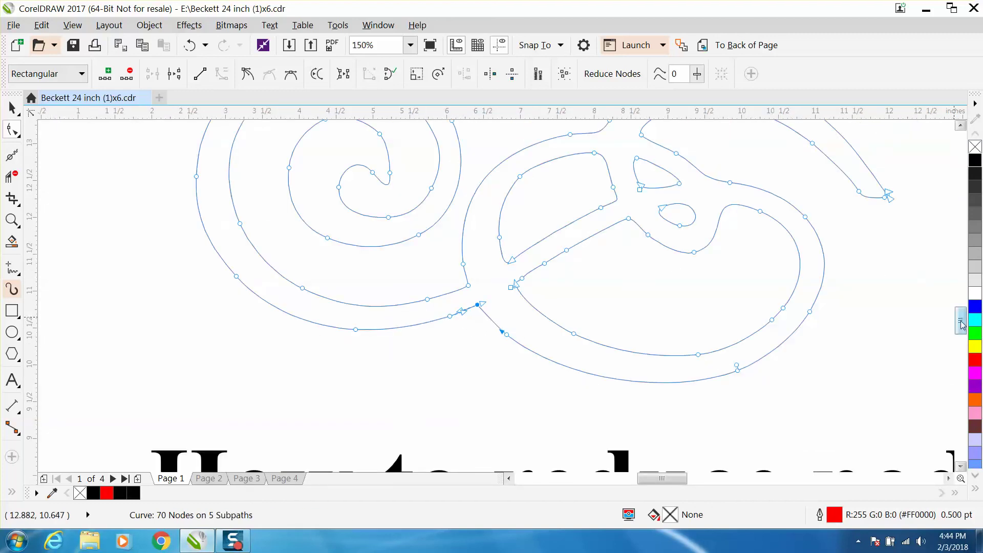
{"action": "left_click_drag", "start_coordinate": [960, 323], "coordinate": [960, 309]}
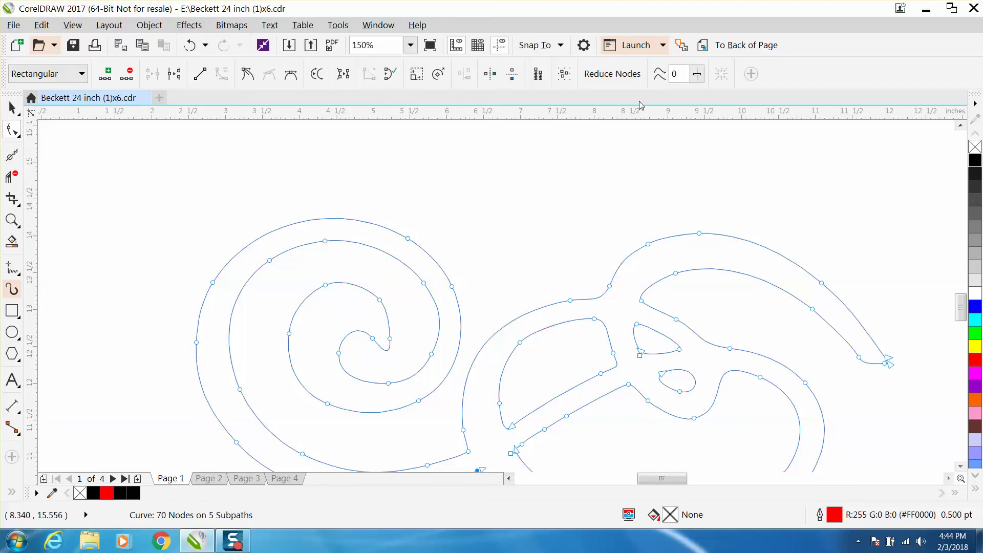
{"action": "scroll", "coordinate": [292, 177], "scroll_direction": "down", "scroll_amount": 2}
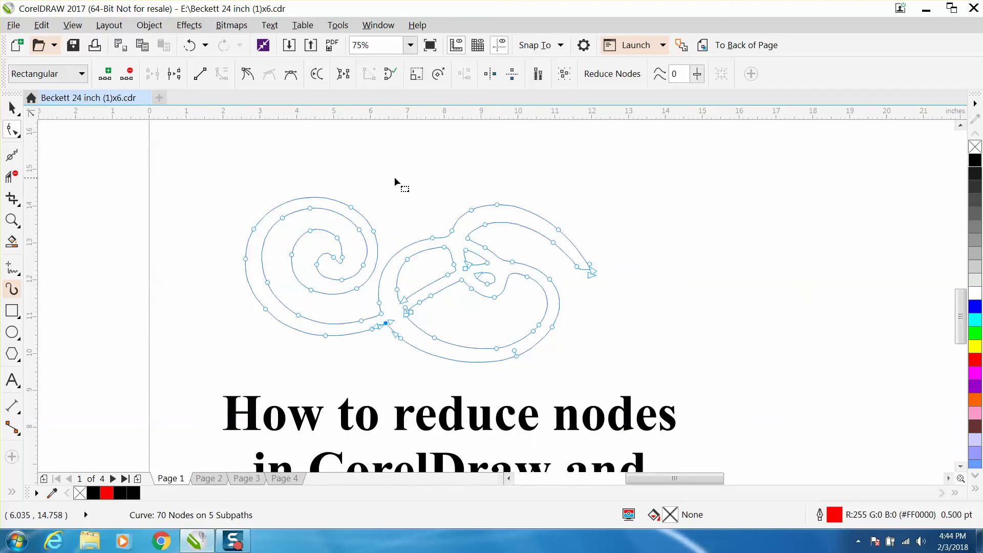
Step: Select the swirl with the Shape tool to display its nodes and node count
{"action": "left_click", "coordinate": [12, 108]}
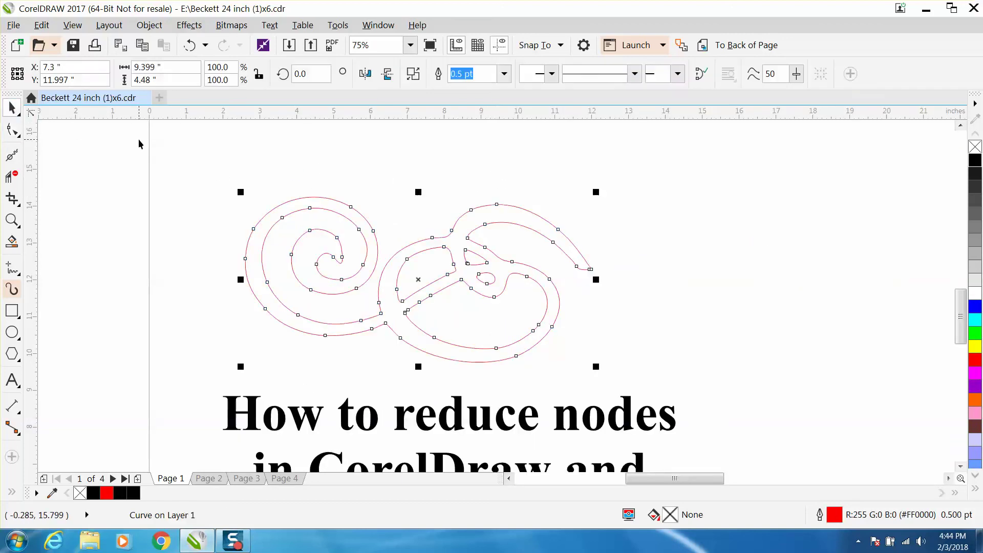
{"action": "left_click", "coordinate": [276, 168]}
{"action": "left_click", "coordinate": [13, 131]}
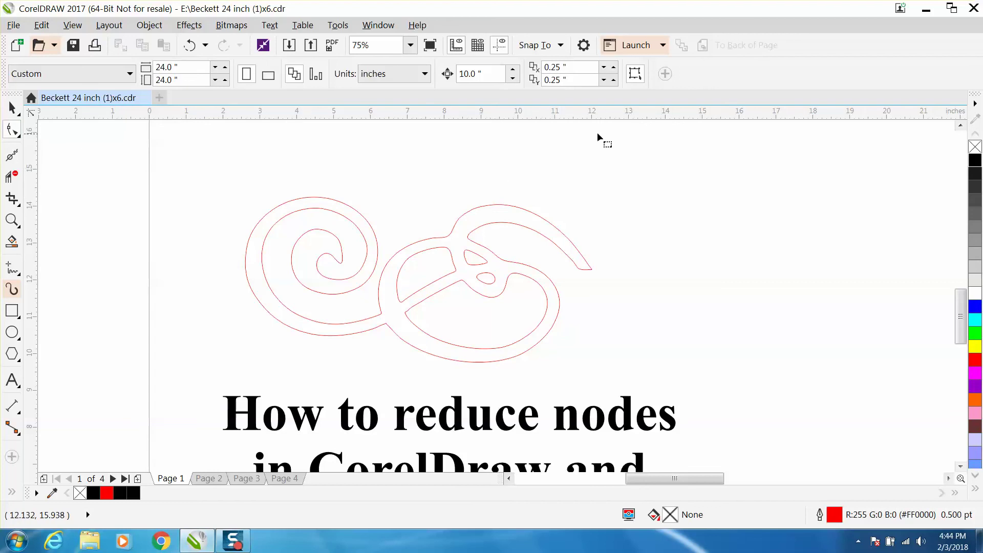
{"action": "left_click", "coordinate": [278, 205]}
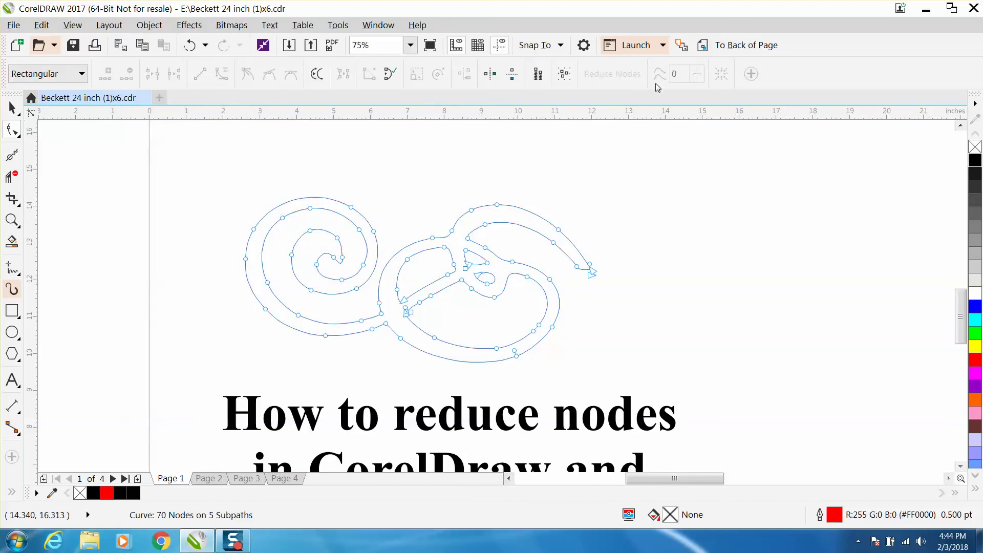
Step: Marquee-select every node on the swirl, confirming 70 nodes on 5 subpaths
{"action": "left_click_drag", "start_coordinate": [210, 169], "coordinate": [624, 367]}
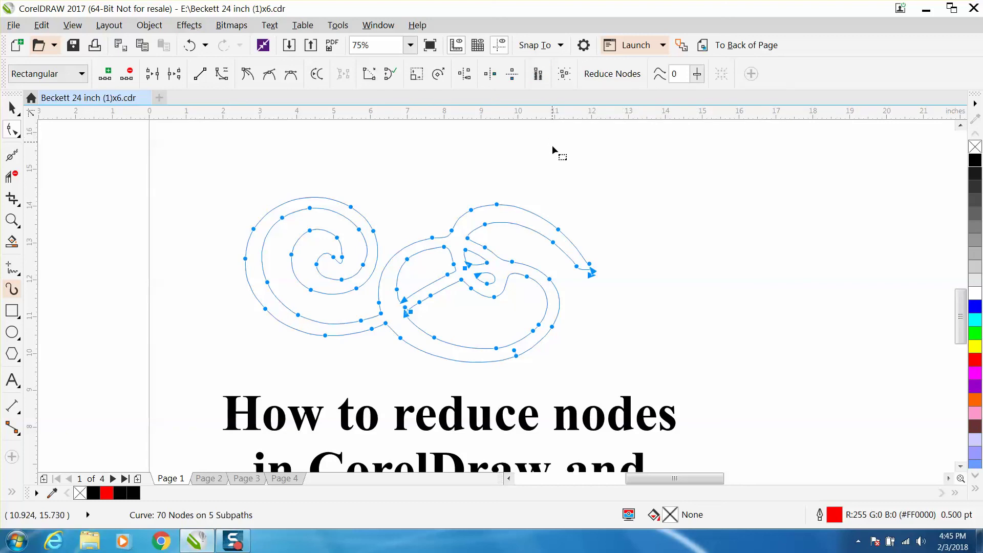
{"action": "left_click_drag", "start_coordinate": [965, 315], "coordinate": [968, 341]}
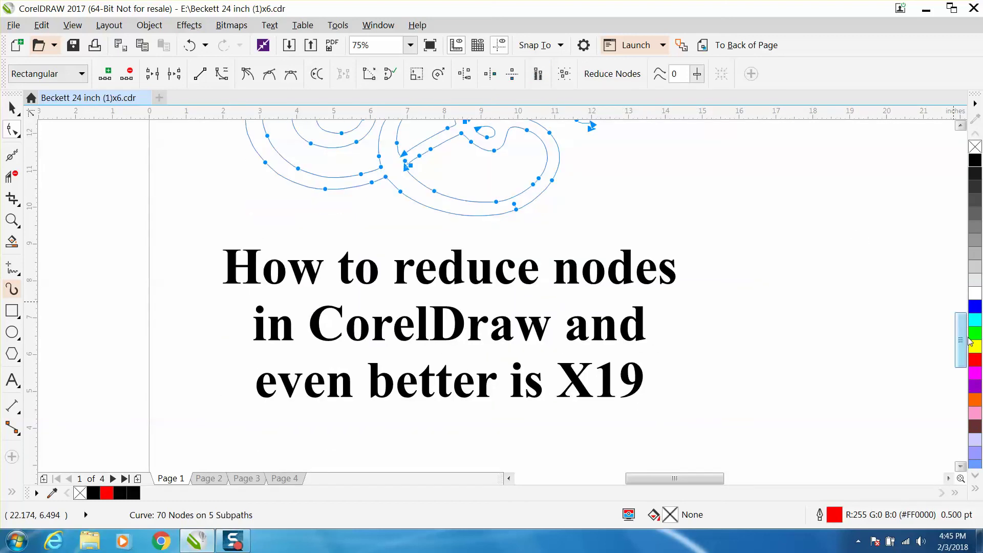